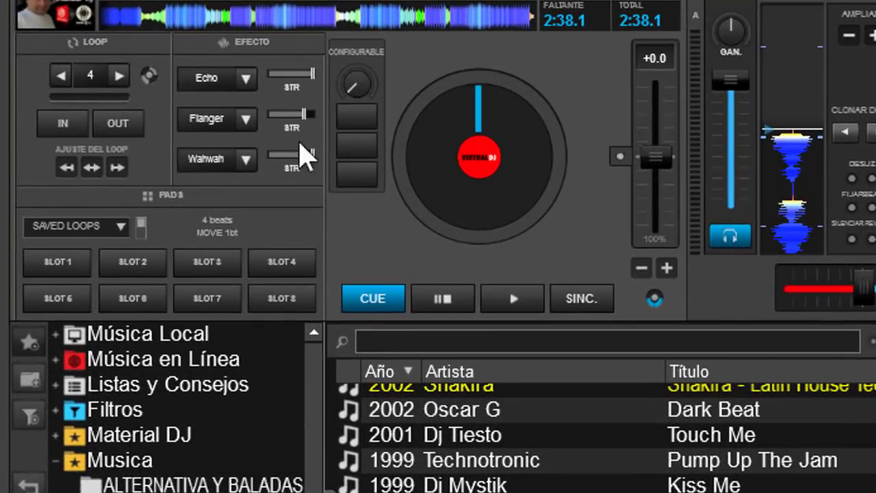
Set deck A's performance pads to the saved loops page
click(123, 233)
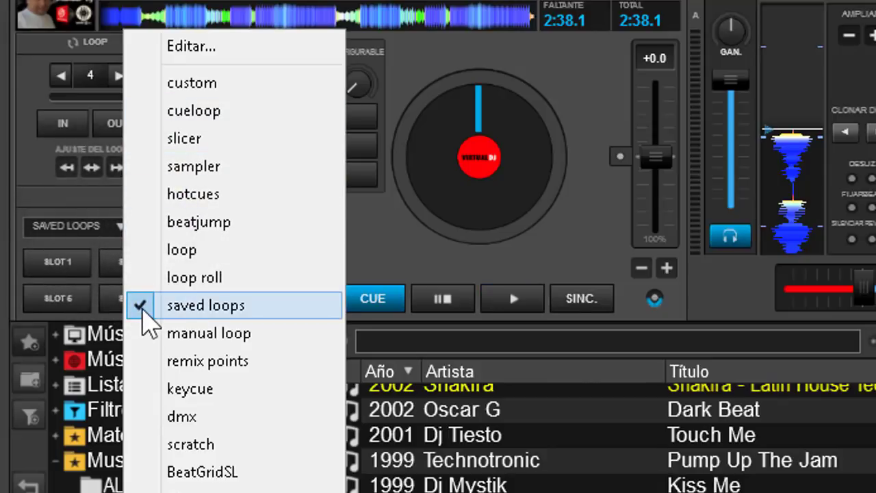
click(205, 310)
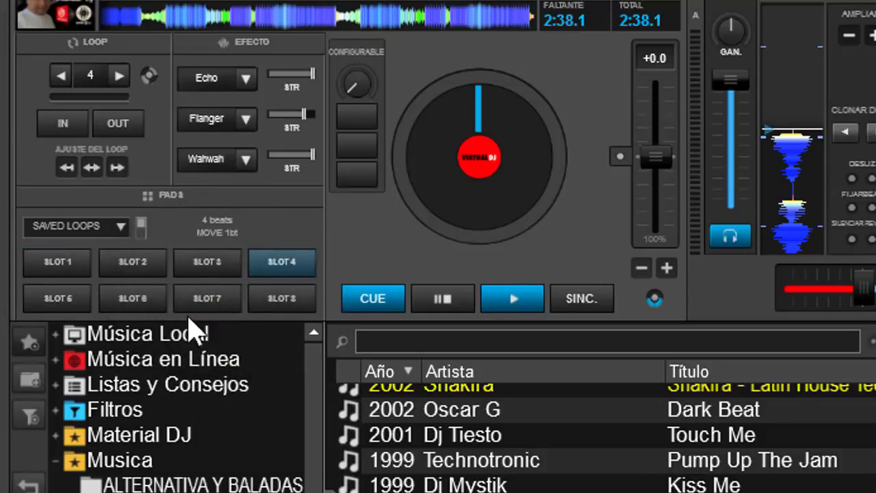
click(142, 224)
click(144, 221)
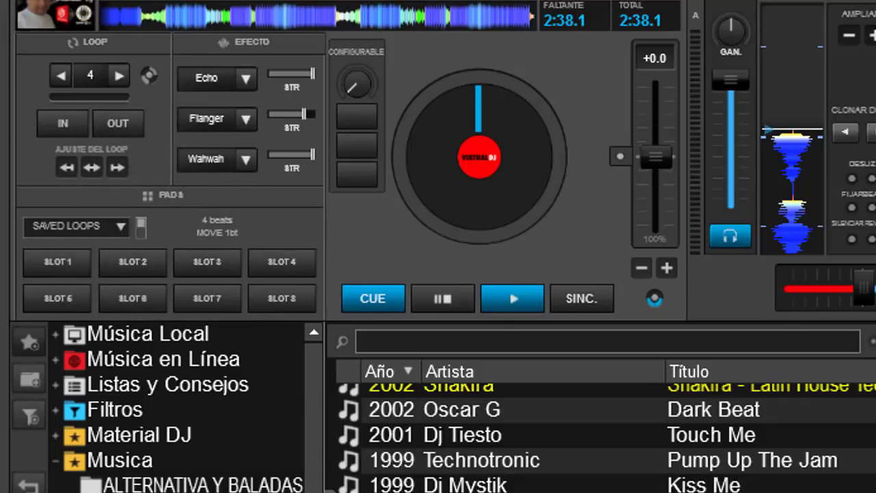
Play El Party Rmx, save a 4-beat loop near its start in Slot 1, and release the loop
key(space)
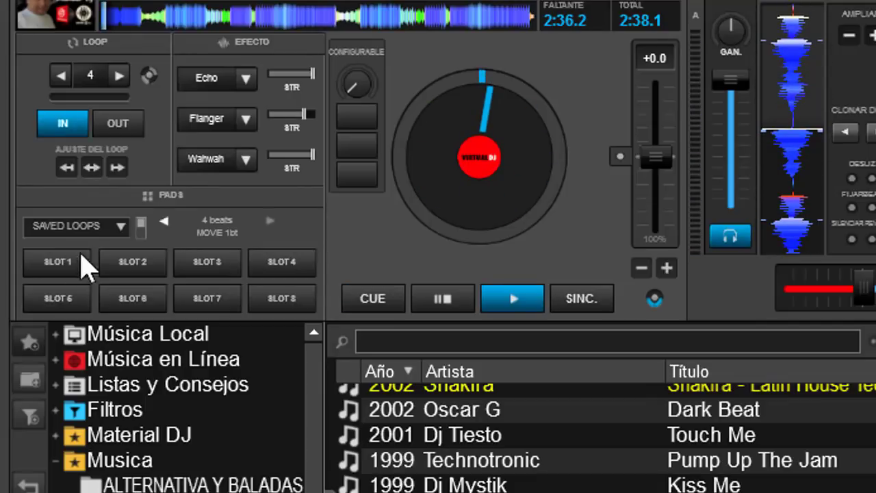
click(55, 267)
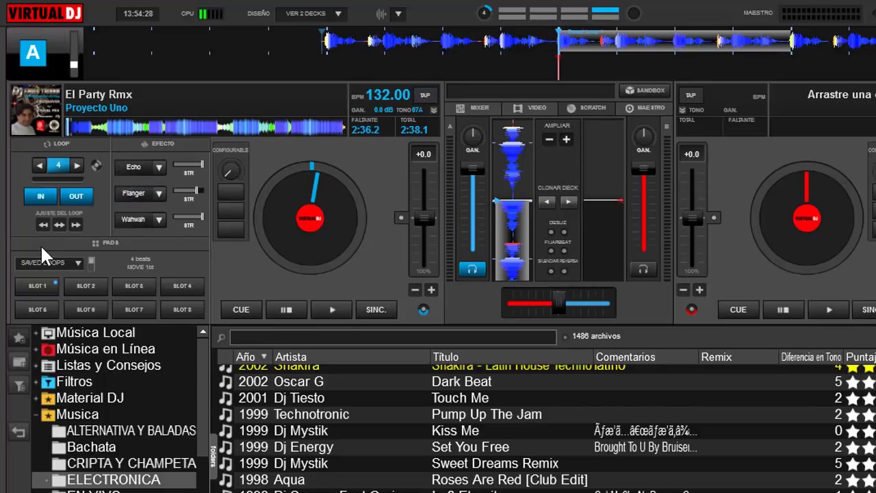
click(57, 161)
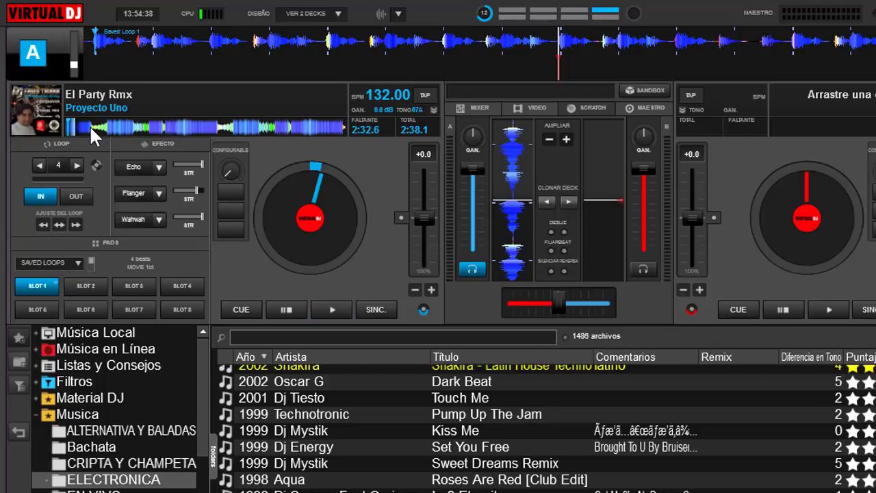
Line the playhead up with the beat about 1:59.9 before the end and save a 4-beat loop in Slot 2
click(130, 125)
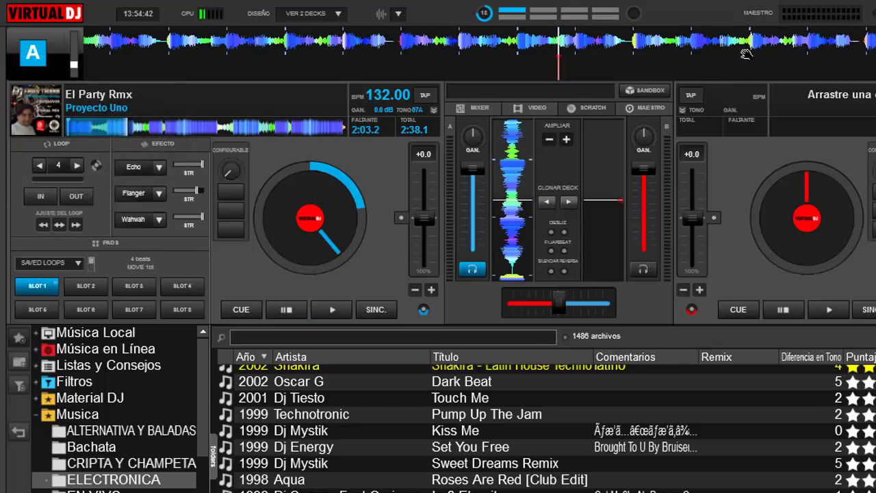
key(space)
key(space)
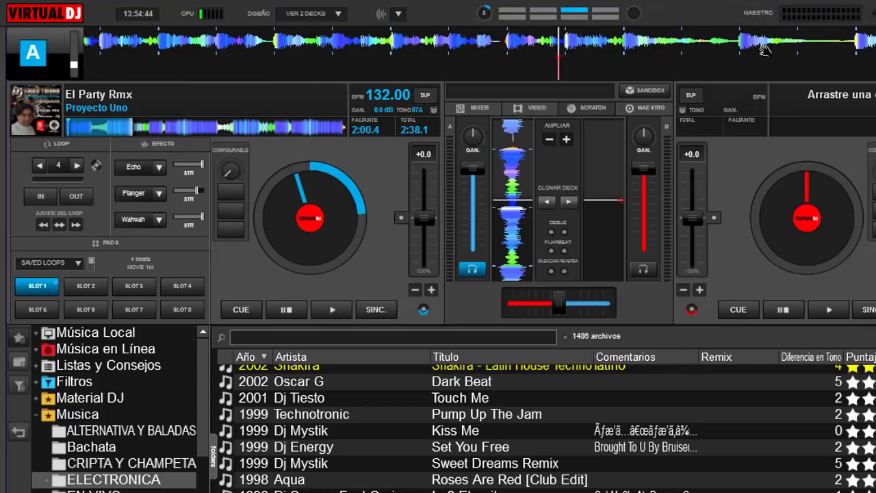
key(space)
drag(702, 53, 693, 57)
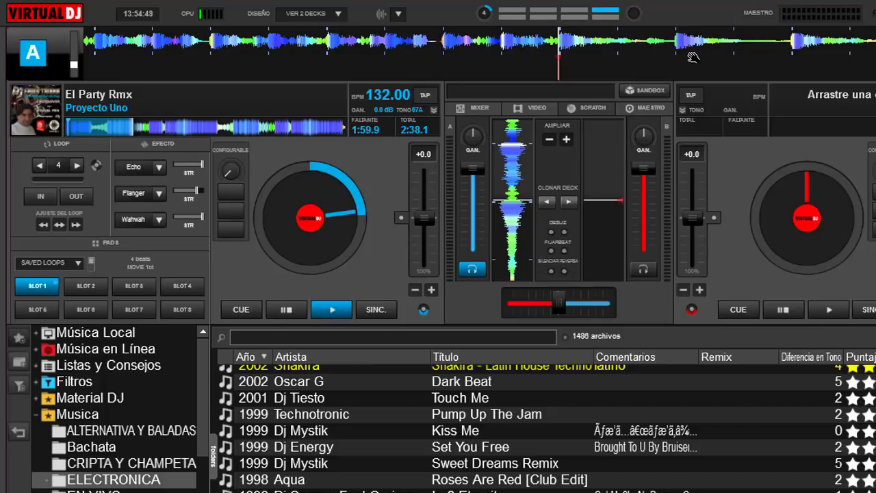
click(38, 165)
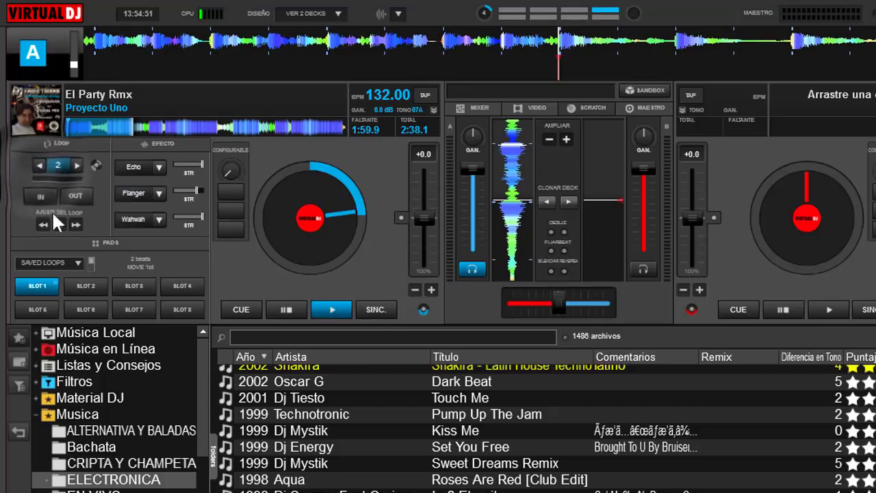
click(86, 283)
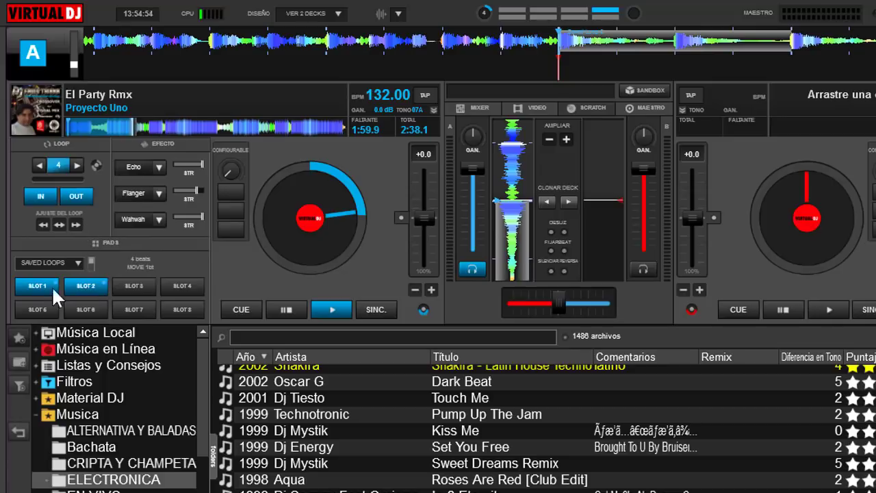
Shorten the active loop to 2 beats, and deactivate it with the track returned to its start
click(39, 165)
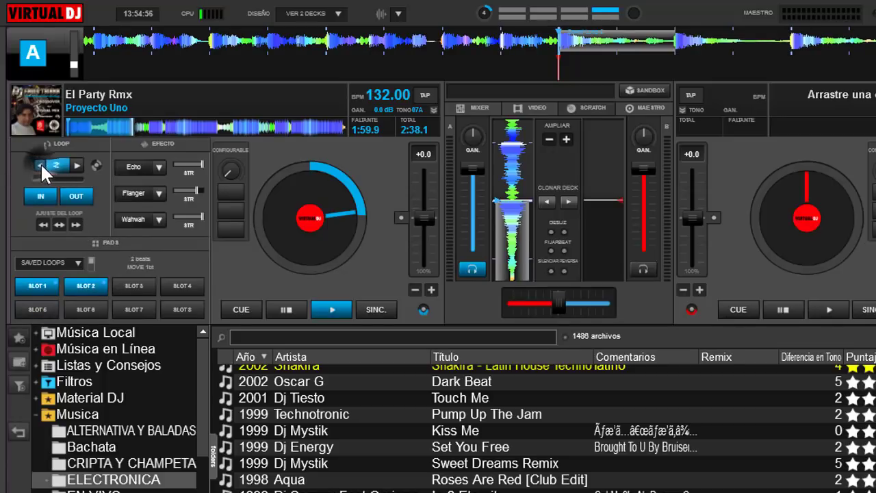
click(292, 308)
click(297, 308)
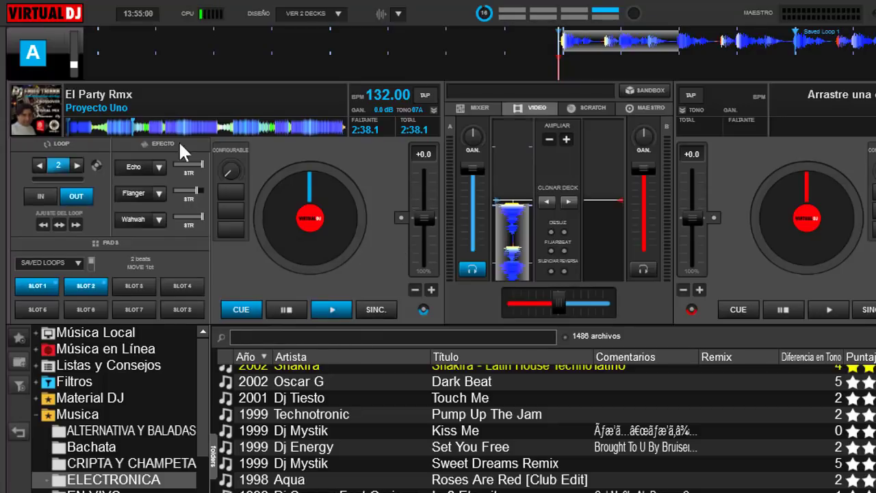
click(59, 166)
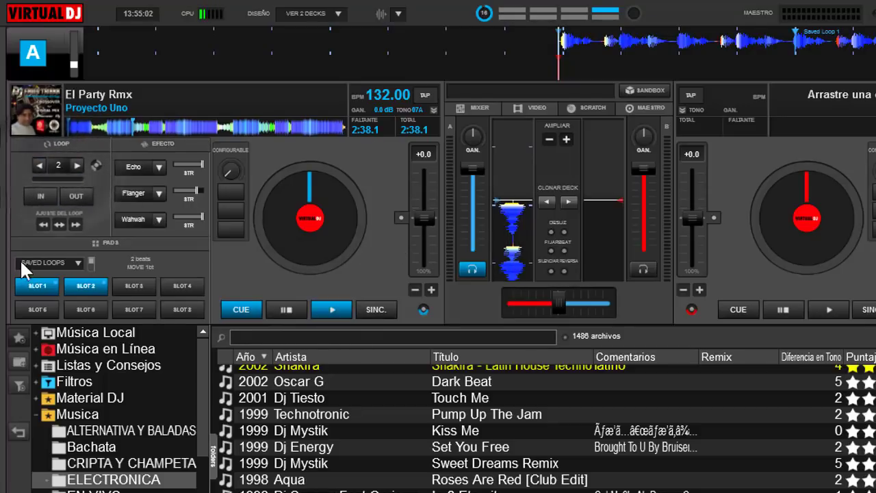
Recall and release the Slot 1 loop, and move the crossfader fully to deck A
click(28, 280)
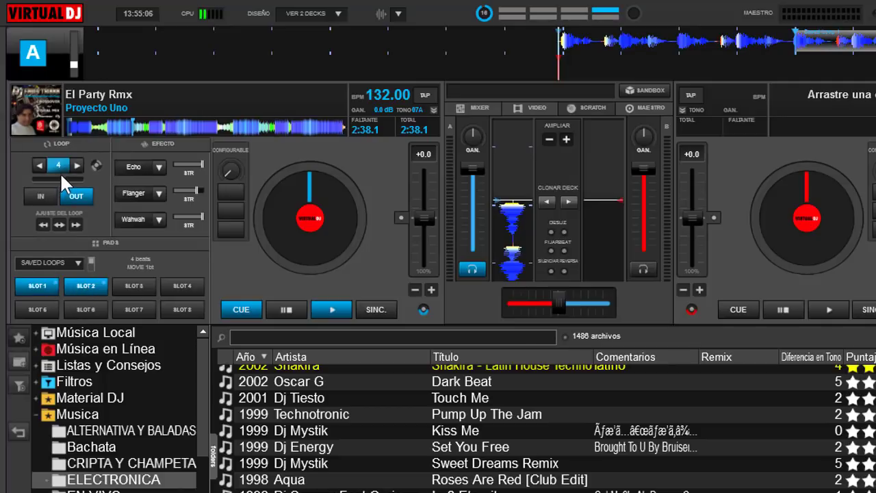
click(86, 198)
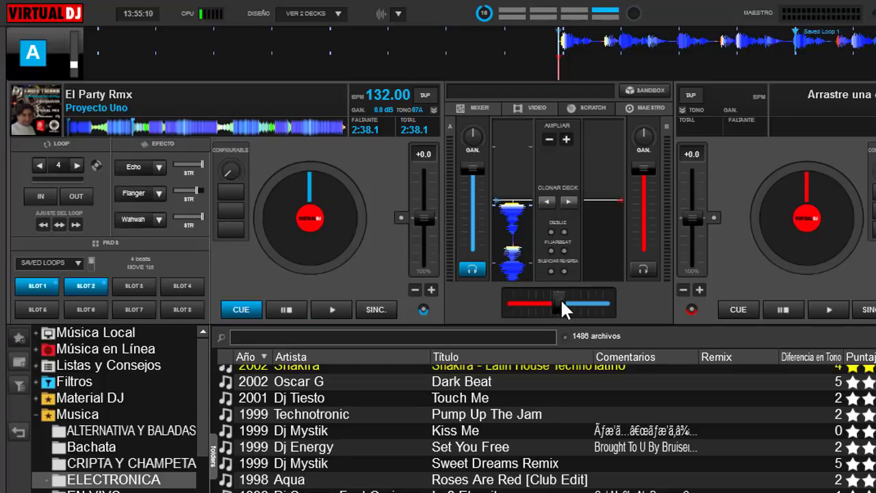
drag(561, 299, 507, 302)
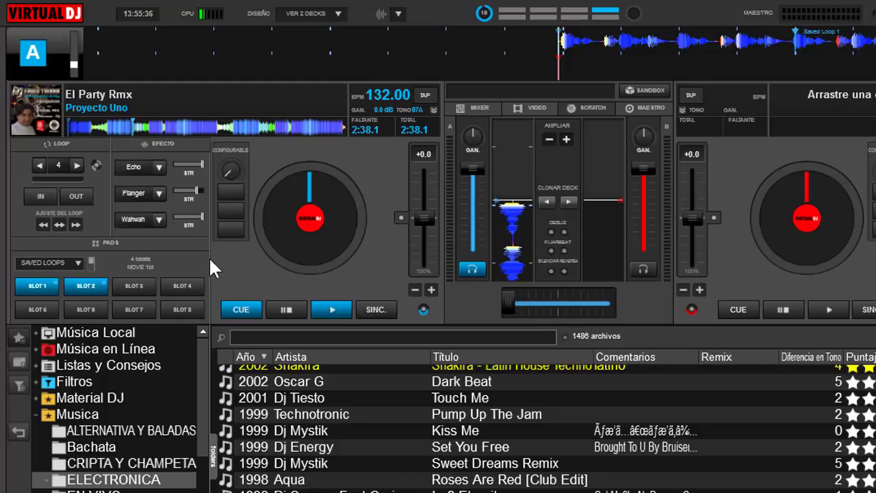
Play the track from its start with the Slot 1 loop armed, and stop it with the loop released
click(181, 286)
click(28, 285)
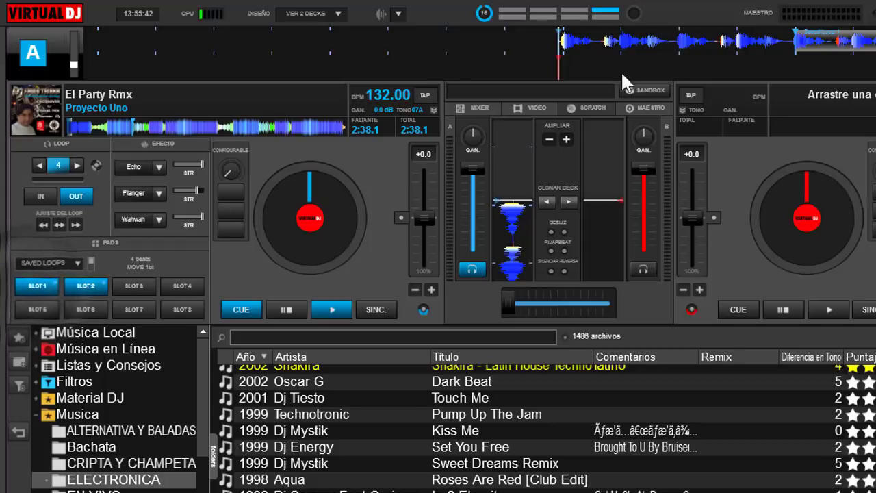
click(333, 309)
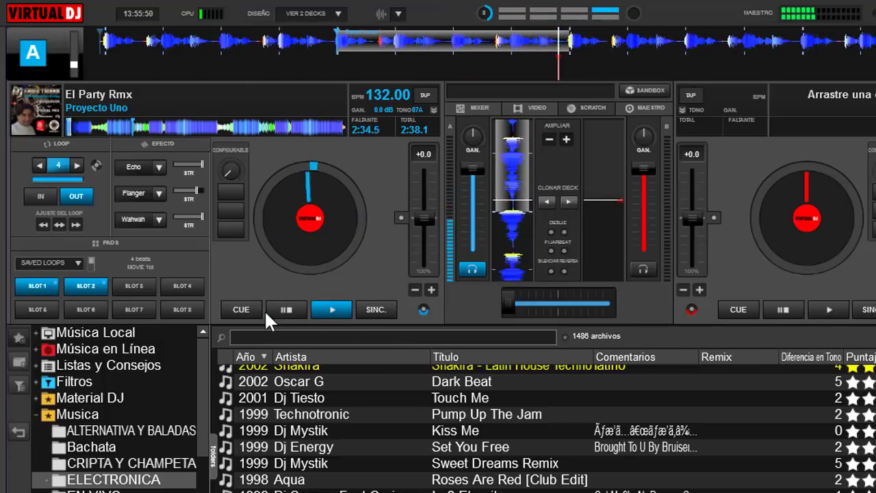
click(289, 309)
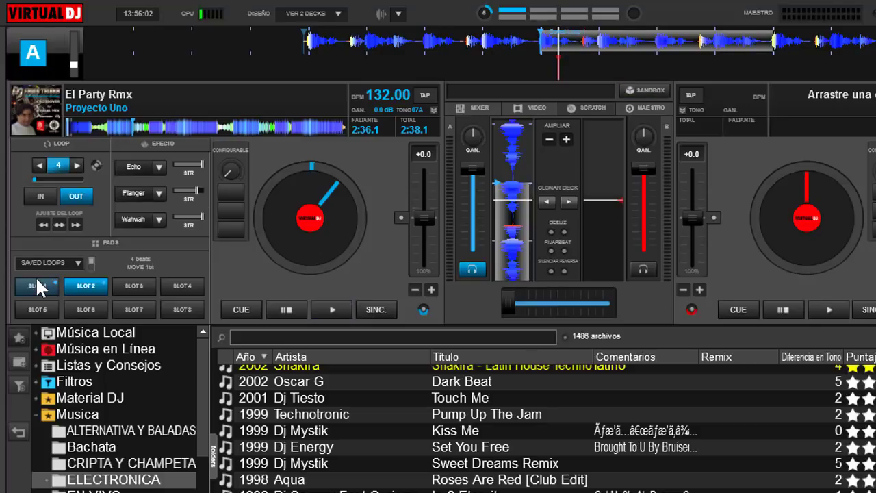
click(50, 161)
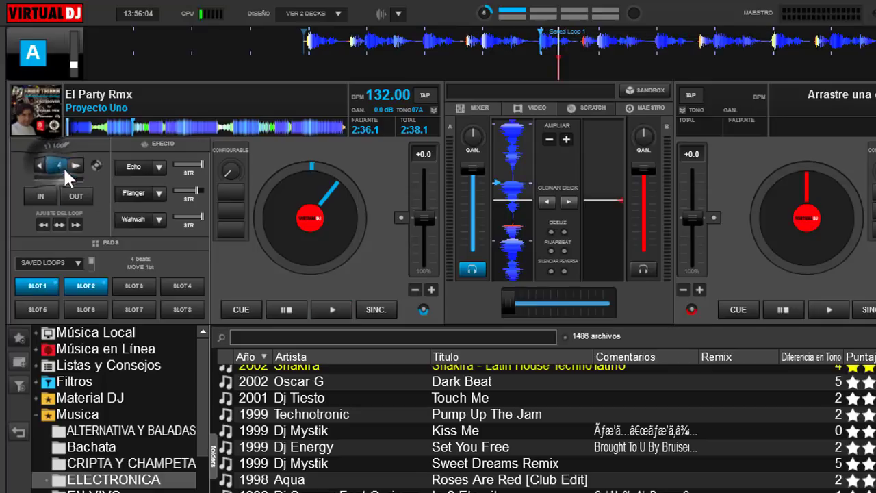
click(288, 309)
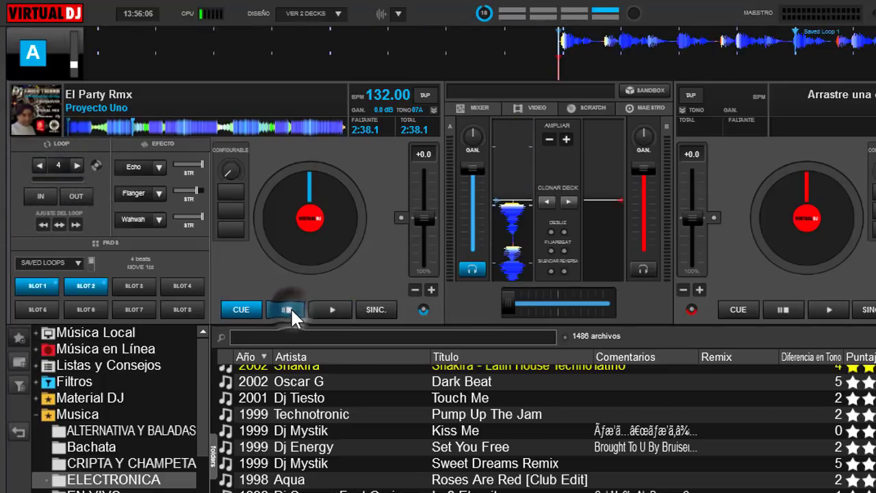
Play the track, trigger the Slot 1 loop during playback, and return to the start with the loop released
click(323, 307)
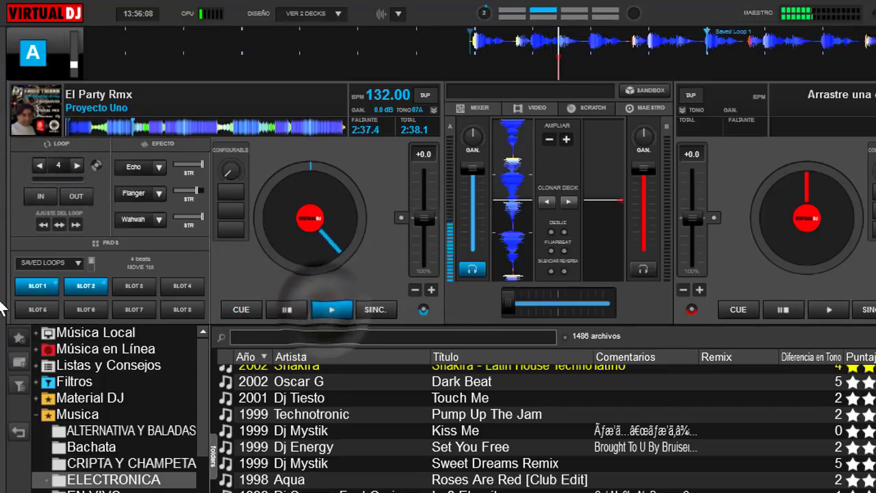
click(40, 288)
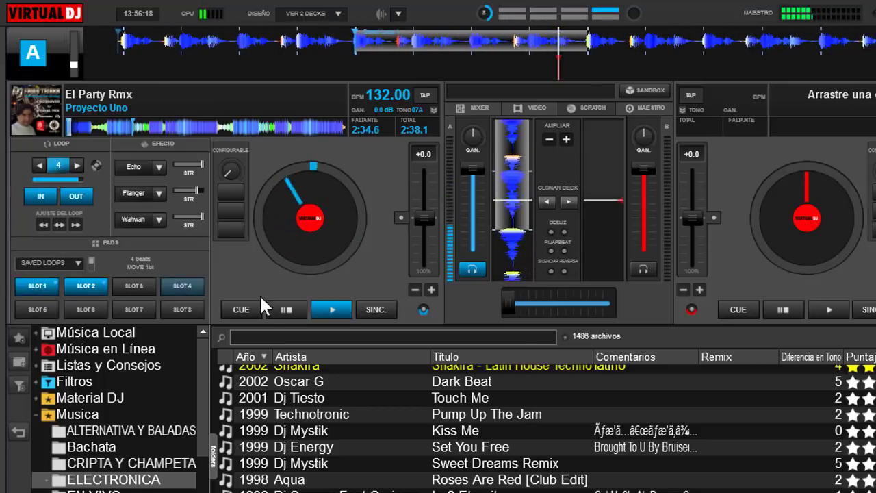
click(286, 310)
click(57, 164)
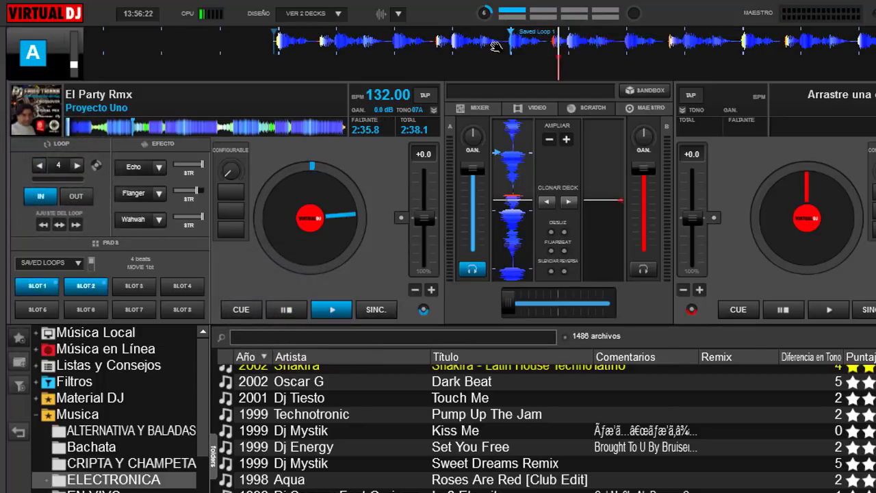
drag(487, 56, 790, 74)
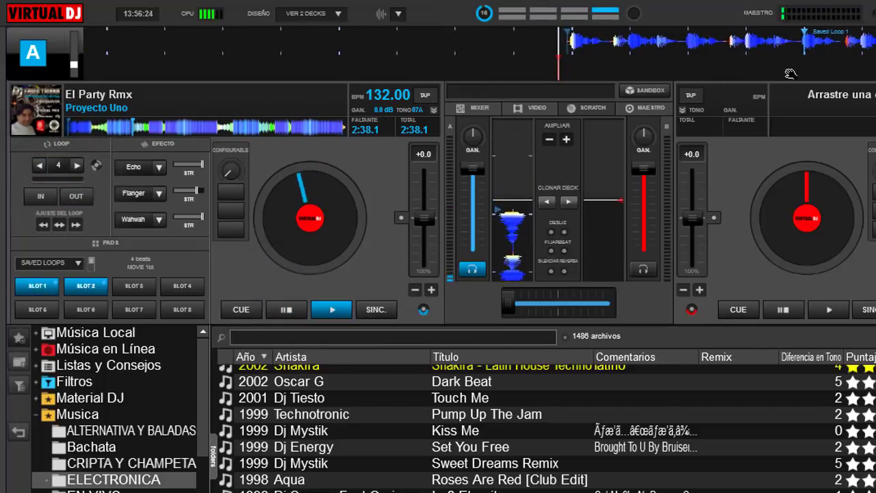
Play the intro, jump into the Slot 1 loop, and pause and resume playback inside it
click(329, 310)
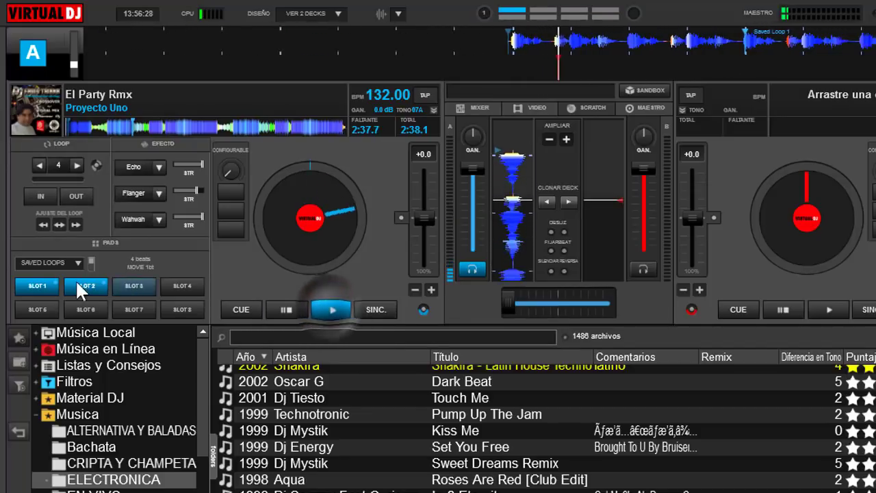
click(38, 286)
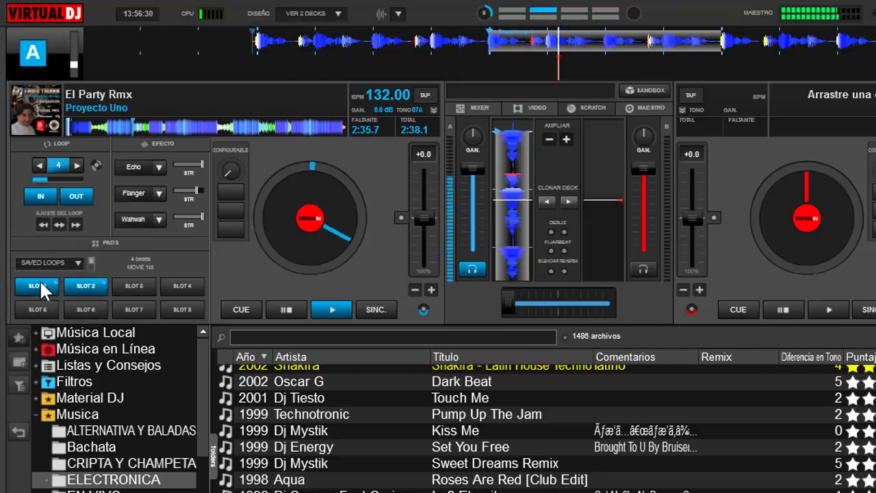
click(281, 310)
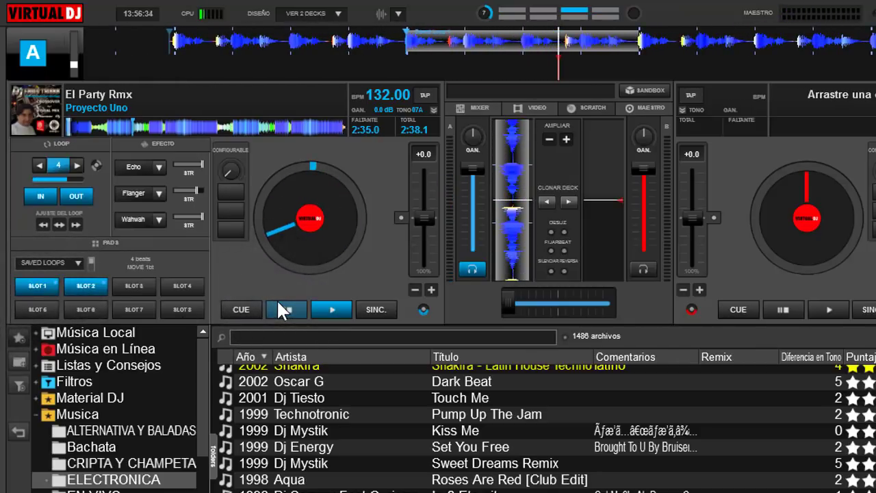
click(333, 308)
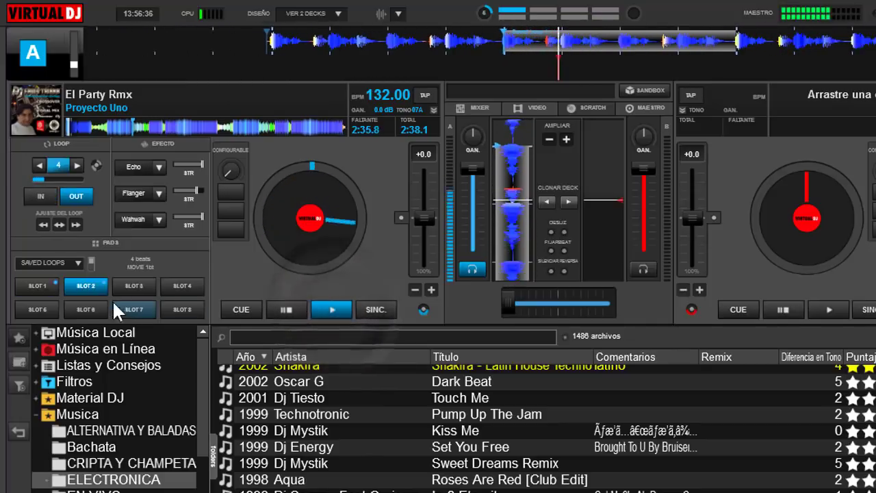
Seek ahead to just before the second saved loop, trigger the Slot 2 loop, and release it
click(87, 287)
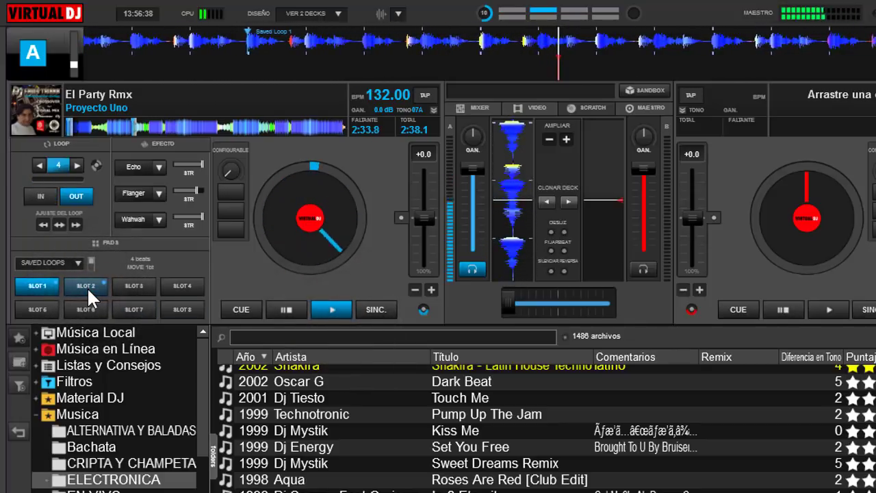
click(125, 126)
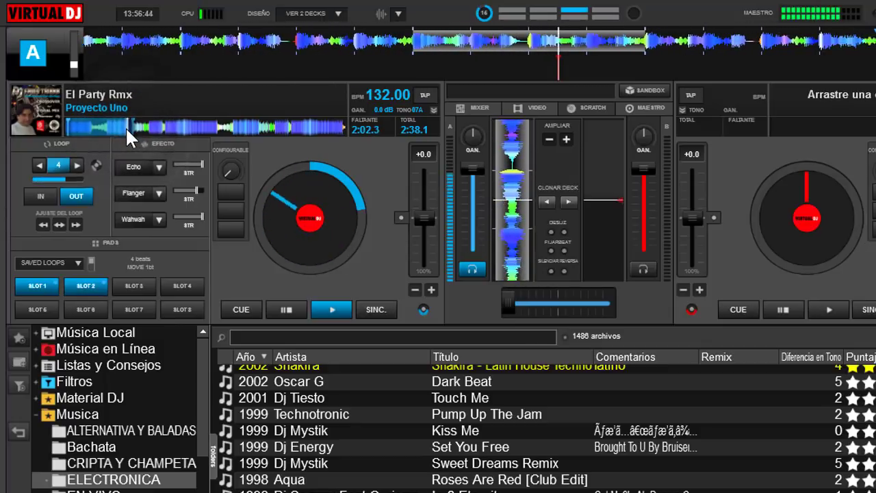
click(58, 165)
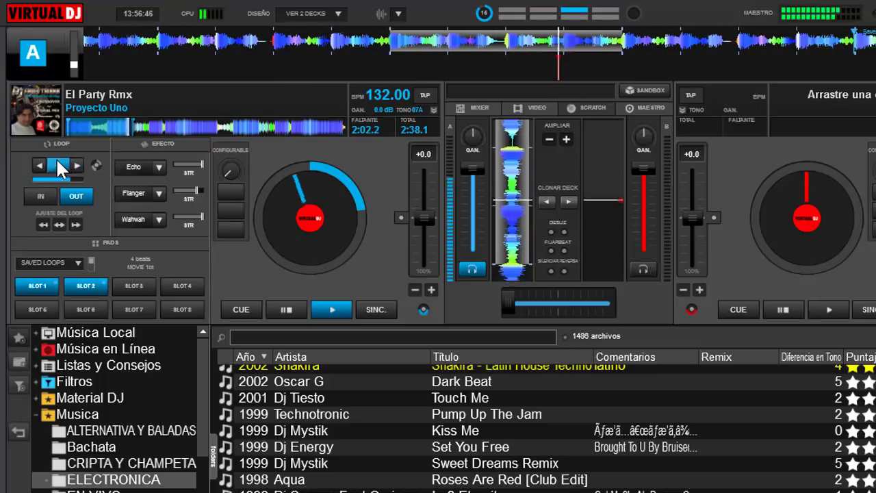
click(87, 286)
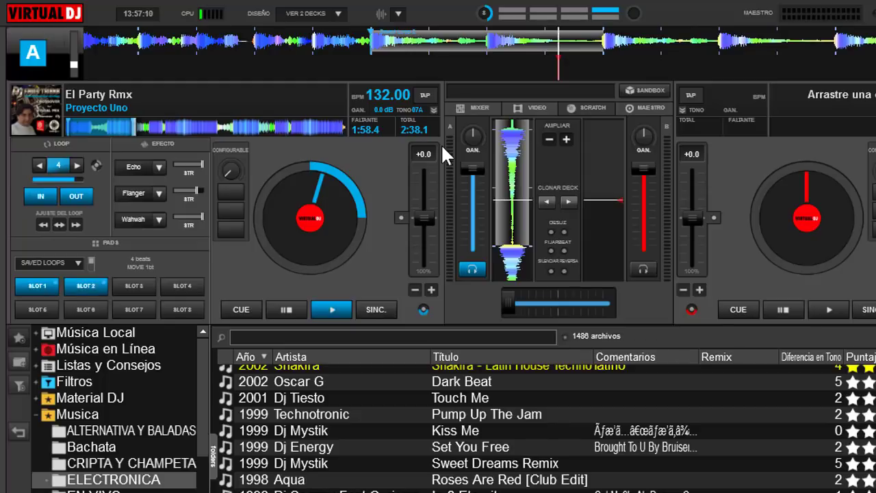
click(59, 166)
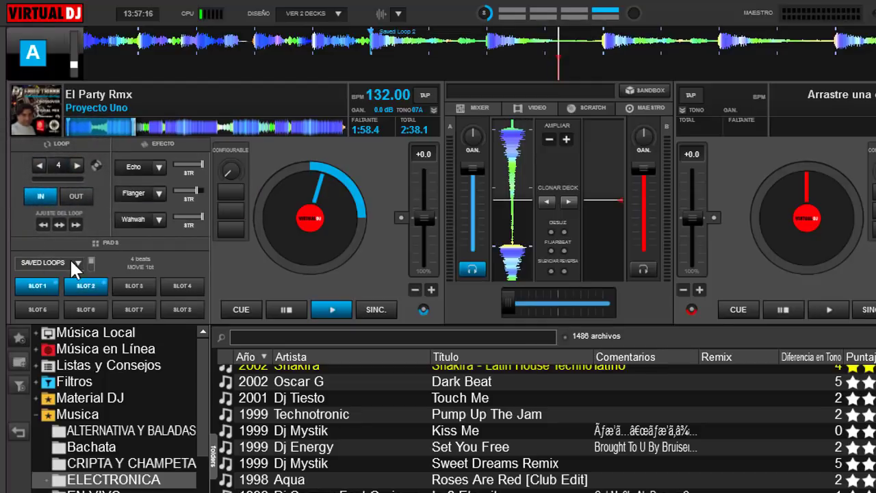